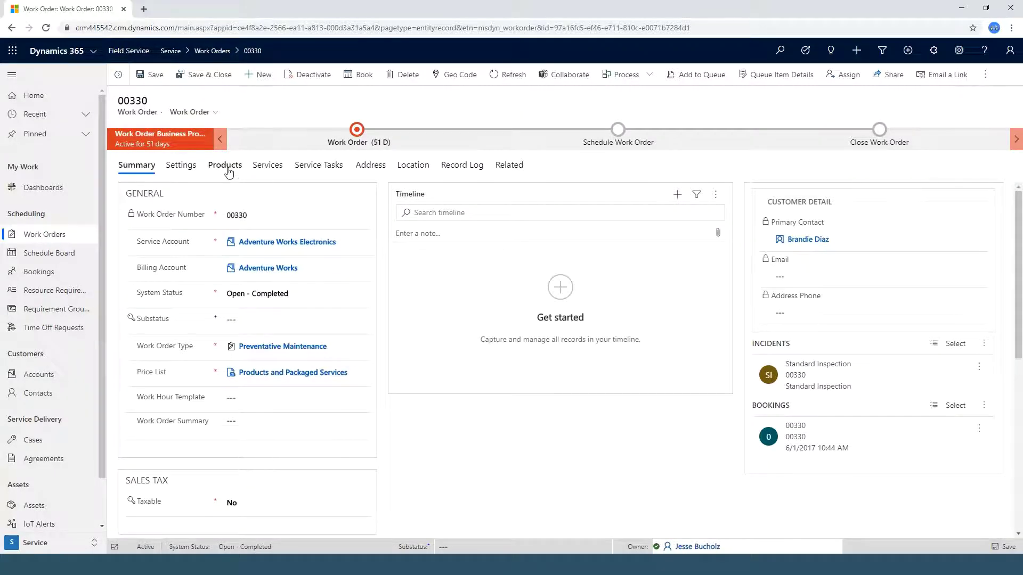
# Review the products listed on the work order, and return to its summary.
pyautogui.click(226, 169)
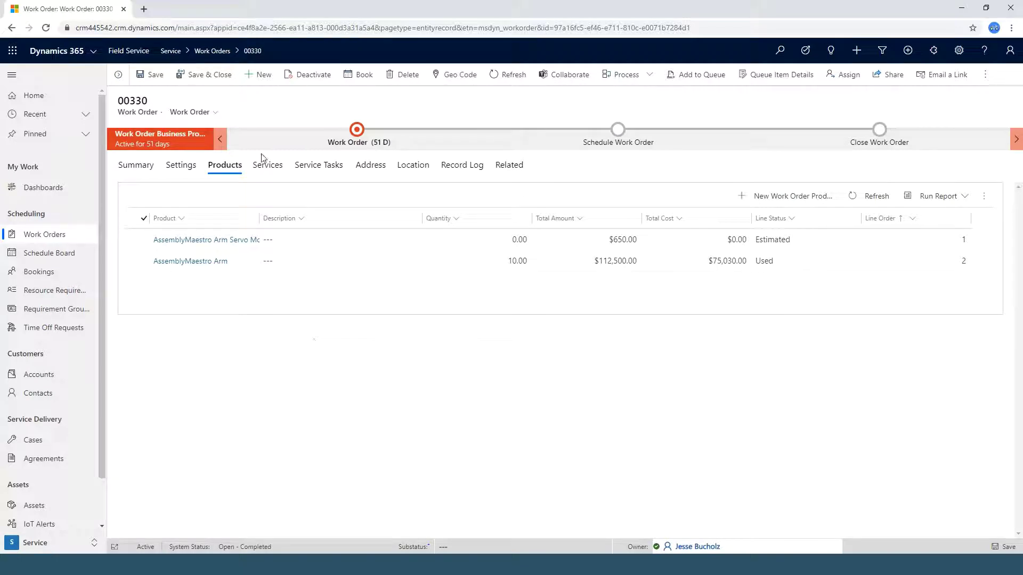
pyautogui.click(139, 167)
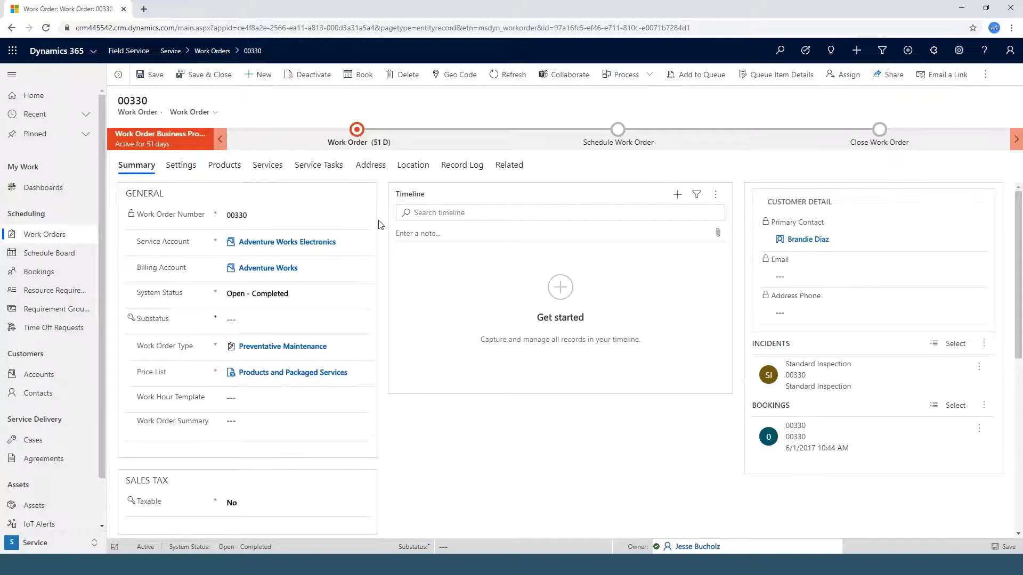
# On the schedule board, book the unscheduled Contoso Pharma Integration work order for the fourth resource on Saturday morning, 5/9/2020.
pyautogui.click(53, 253)
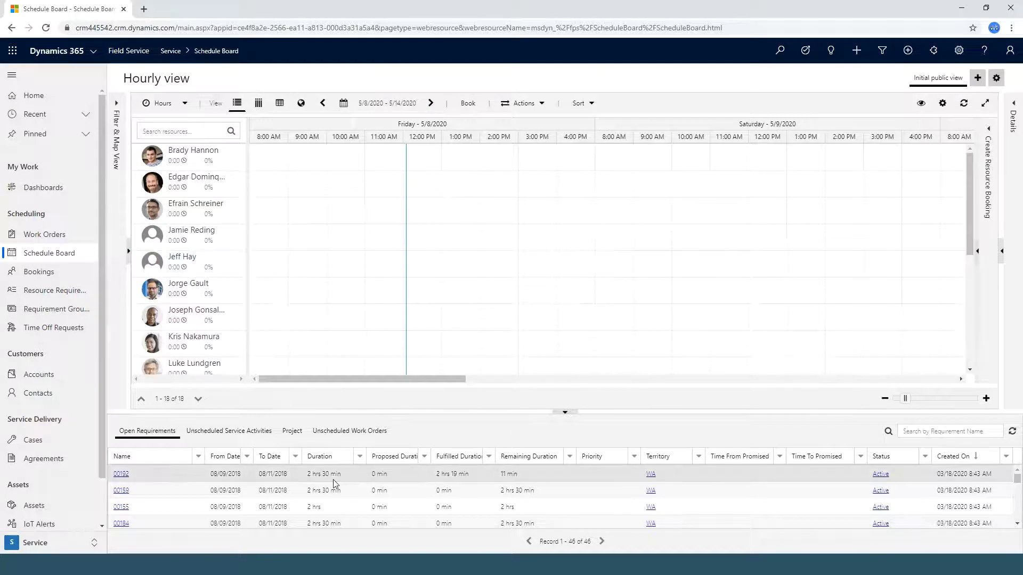
pyautogui.click(344, 431)
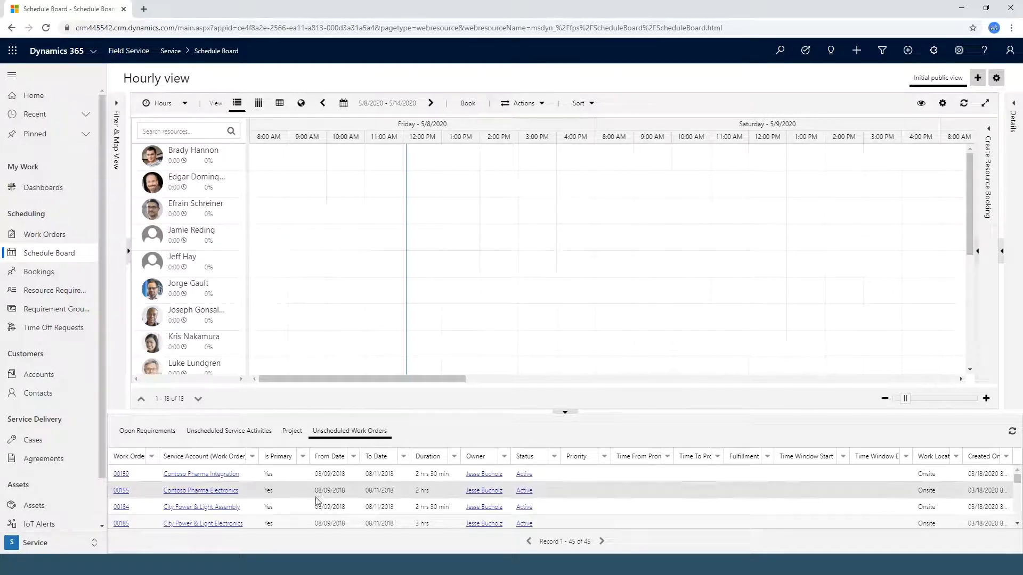
pyautogui.moveTo(291, 474); pyautogui.dragTo(612, 238)
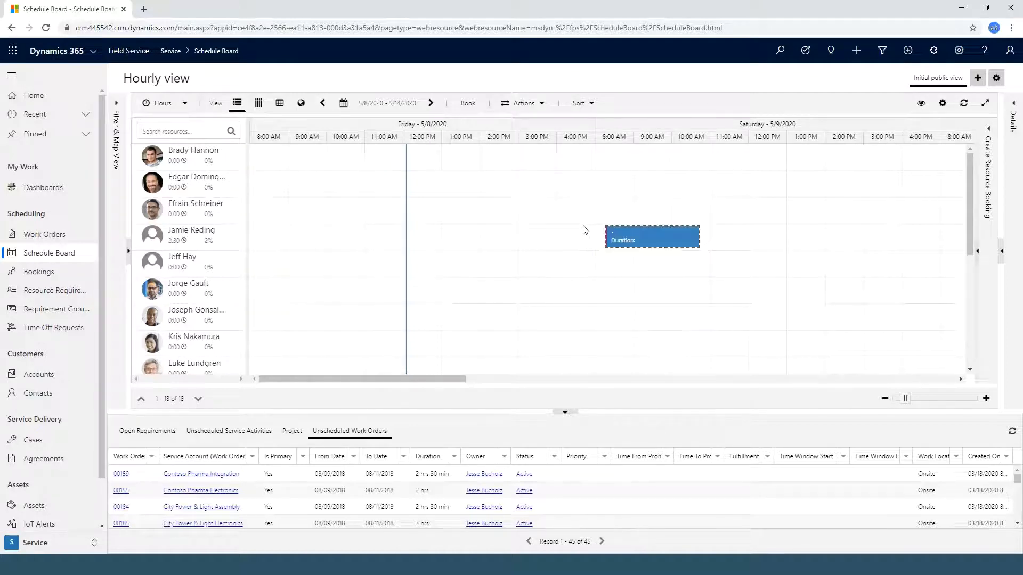
# Expand the schedule board's map of work orders and resources, and show its resource filters.
pyautogui.click(118, 106)
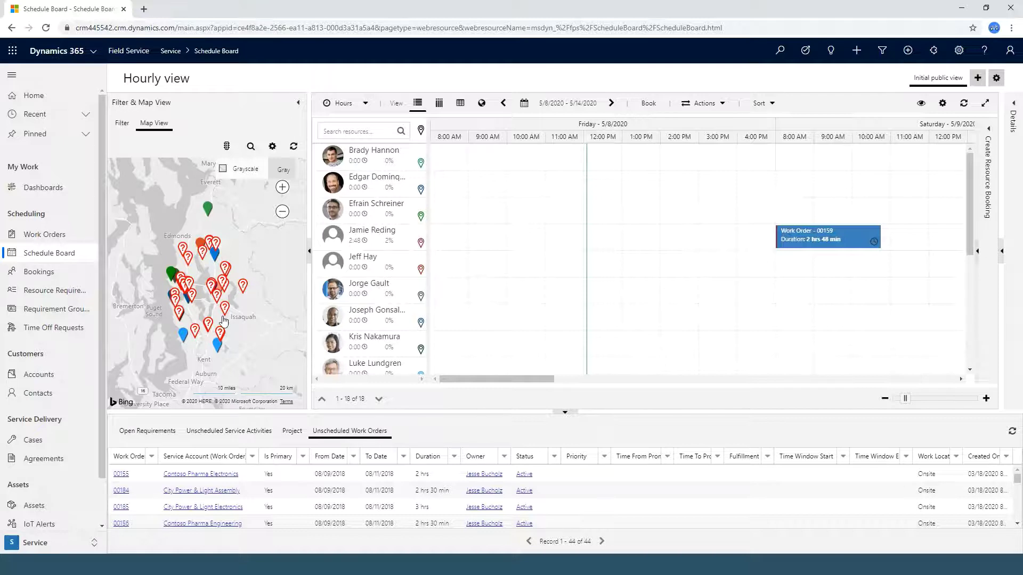
pyautogui.click(123, 124)
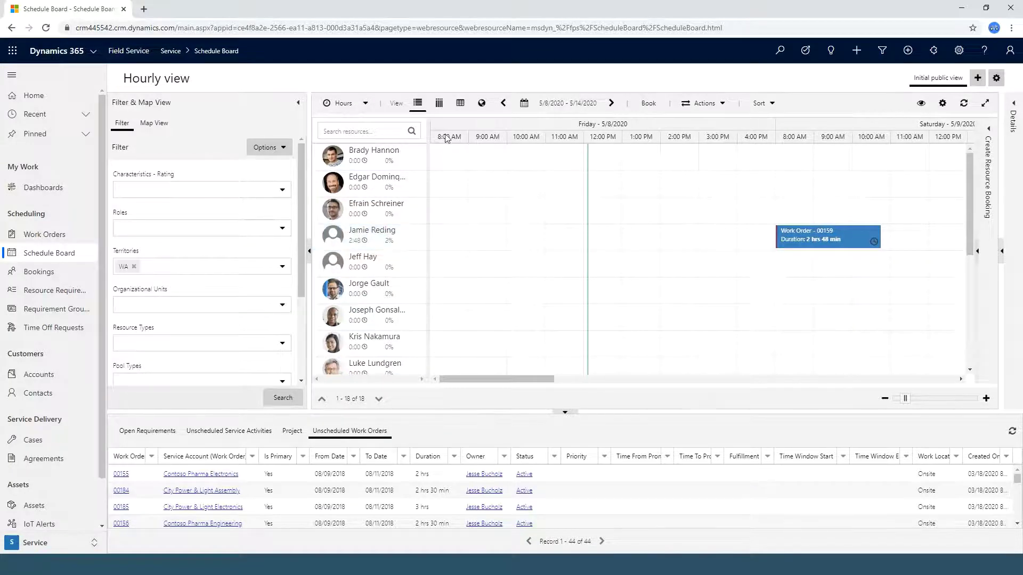
# Show the schedule board vertically, and change its time scale to days with the filter and map pane collapsed.
pyautogui.click(440, 104)
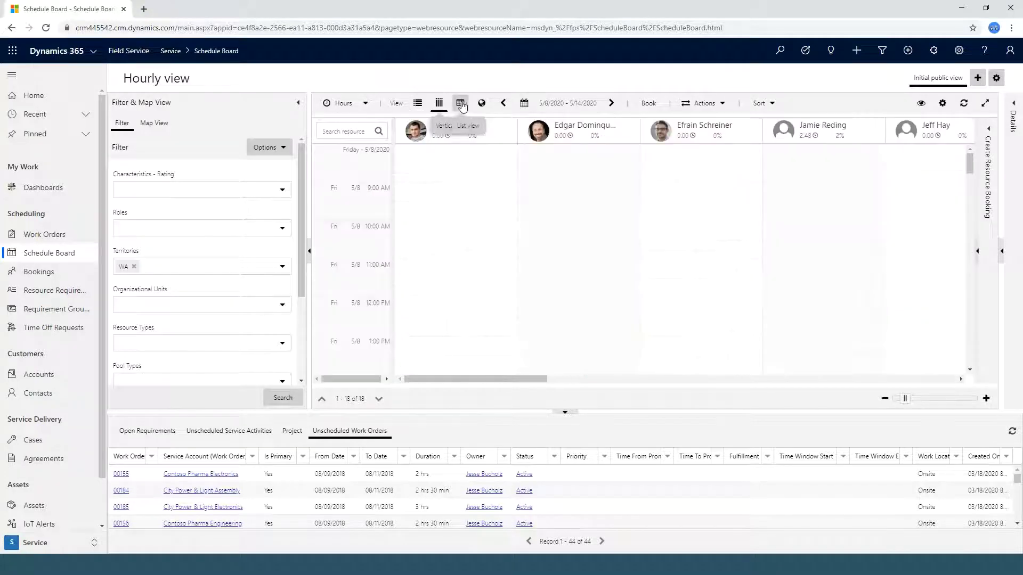
pyautogui.click(365, 103)
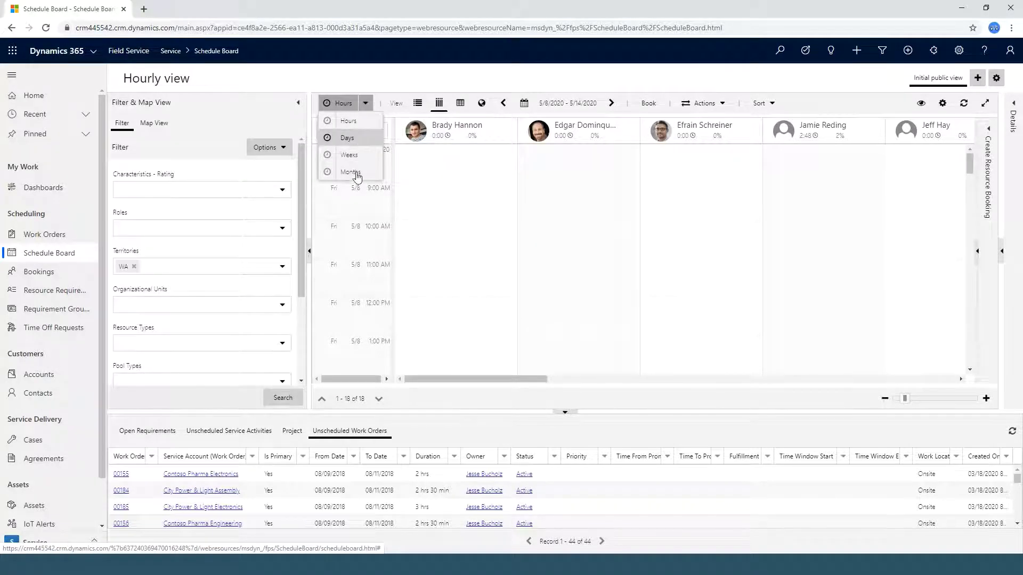
pyautogui.click(352, 149)
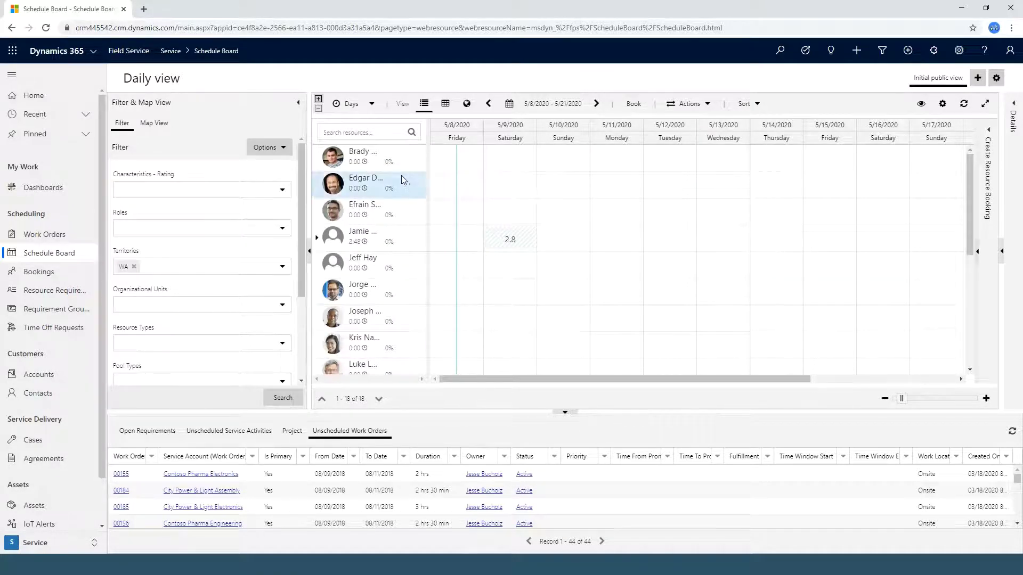
pyautogui.click(299, 103)
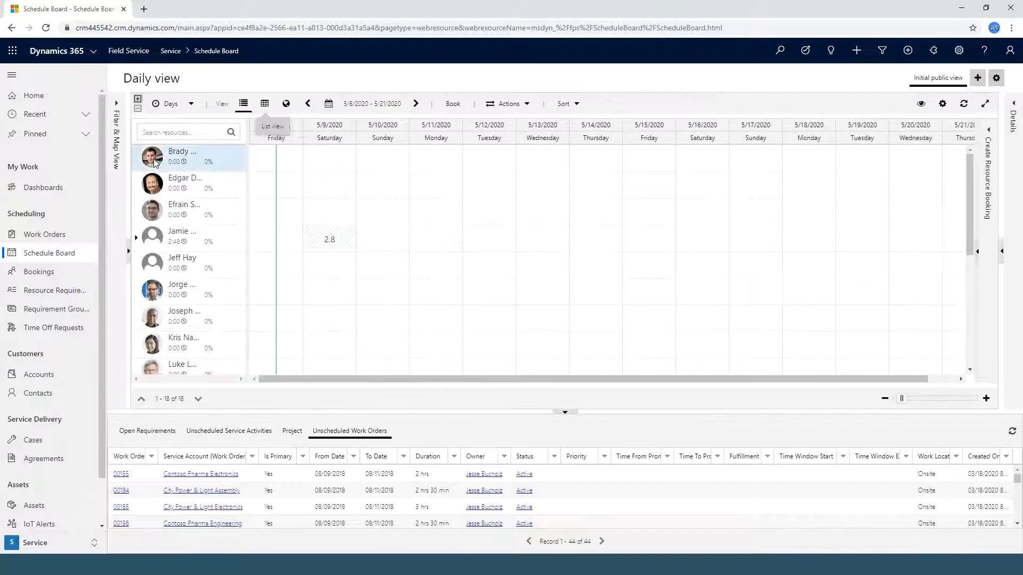
# Open the list of active customer assets in the Service area.
pyautogui.scroll(-2, 104, 222)
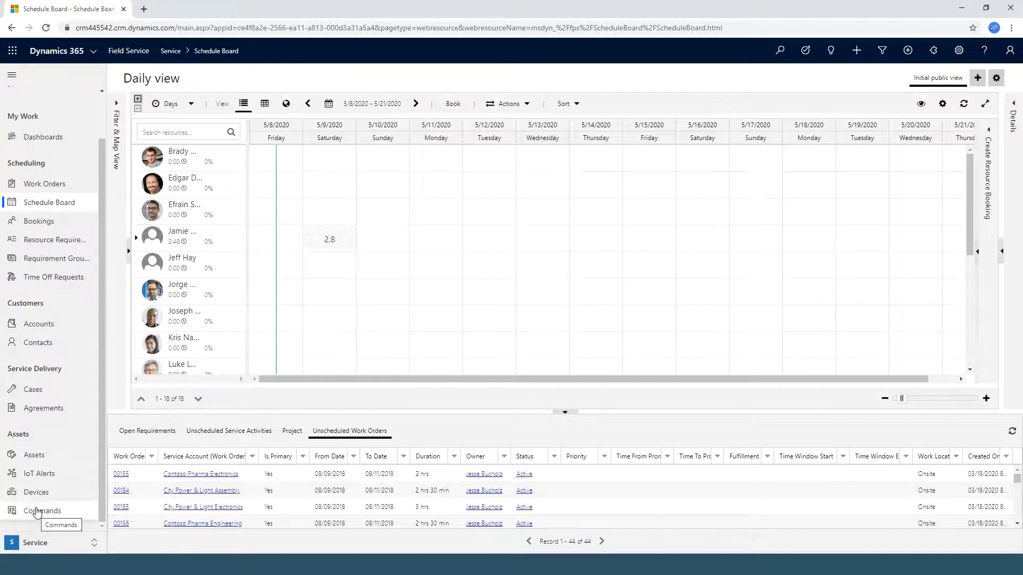
pyautogui.click(34, 455)
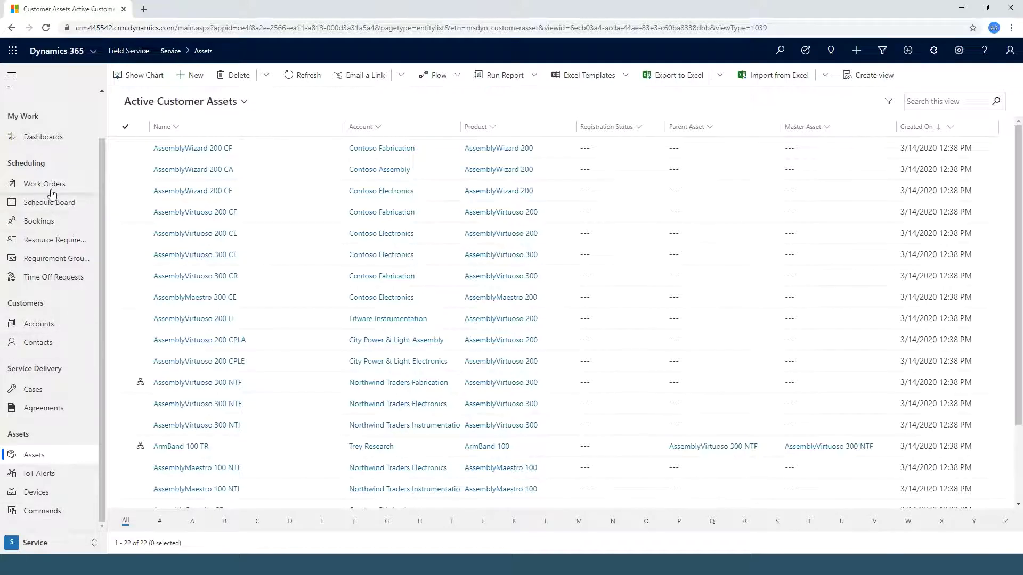
# Change to the Resources area and open the first bookable resource's record.
pyautogui.click(92, 543)
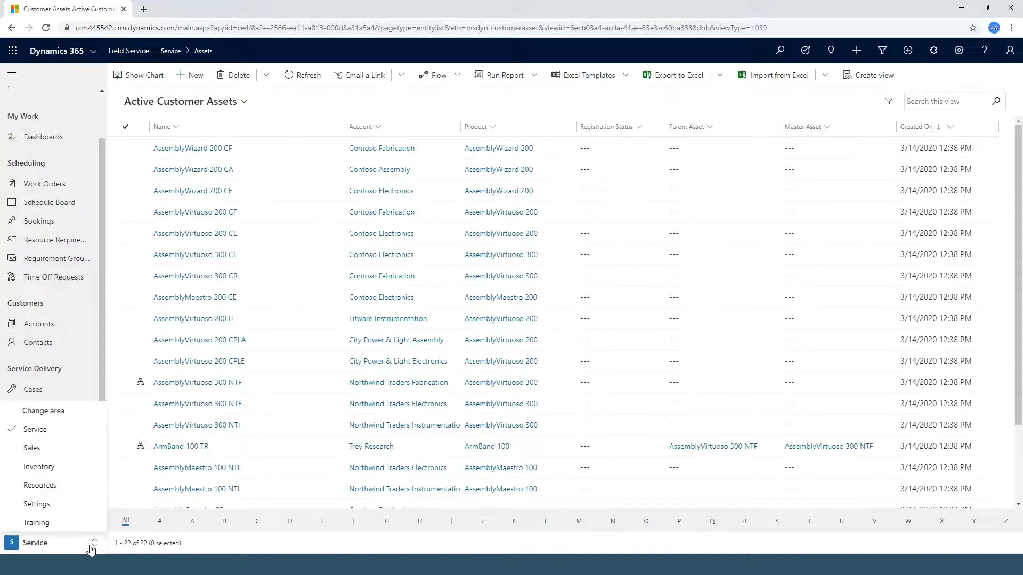
pyautogui.click(50, 487)
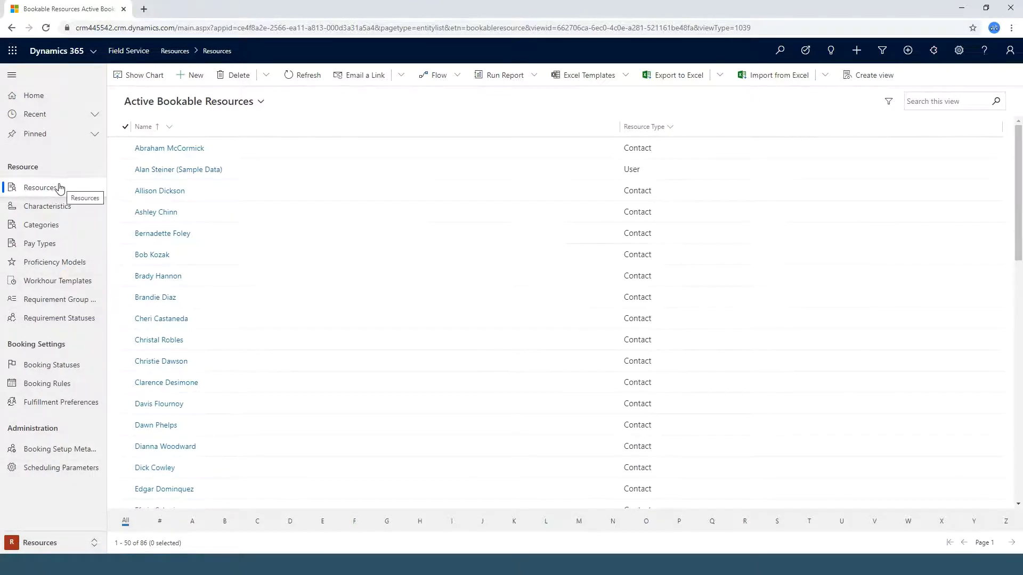
pyautogui.click(184, 150)
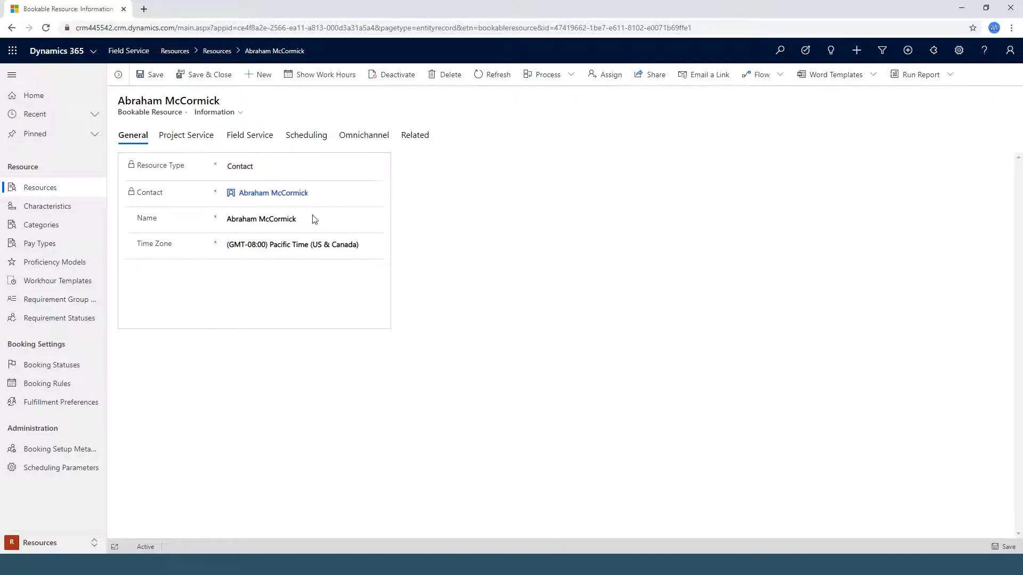
# Review the resource's project service, field service and scheduling details, including the start location options, and return to its general information.
pyautogui.click(199, 138)
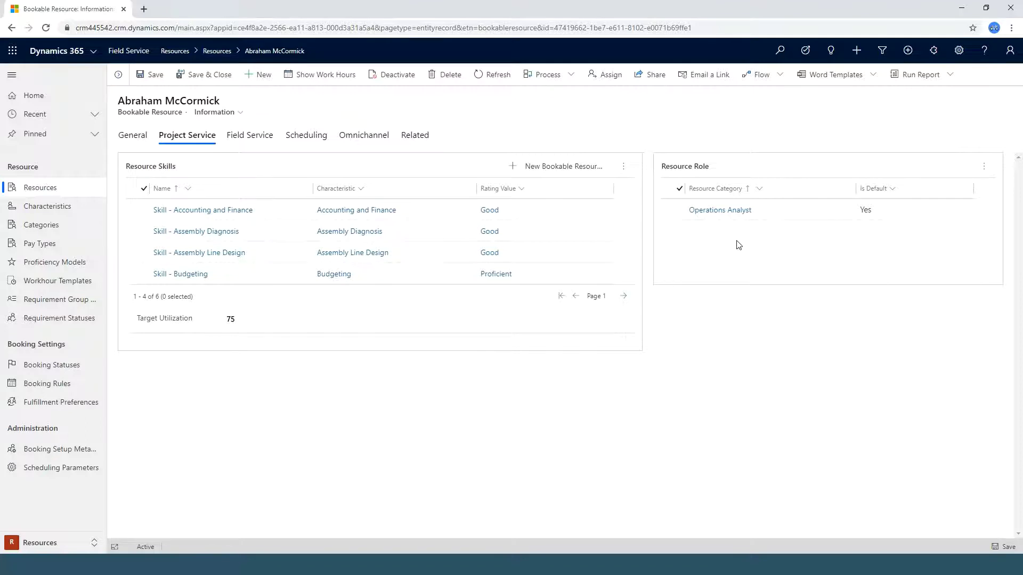
pyautogui.click(251, 135)
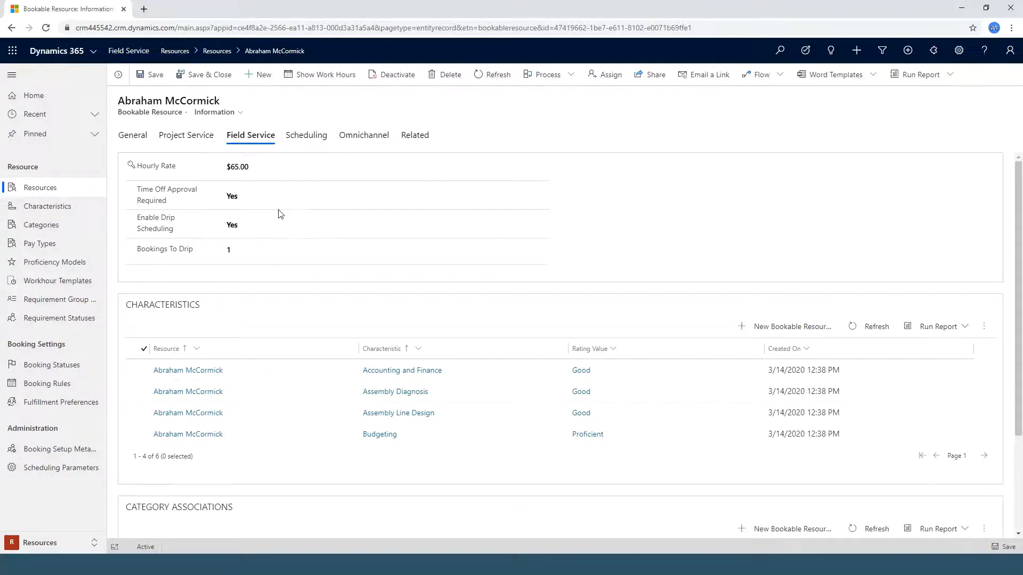
pyautogui.click(314, 137)
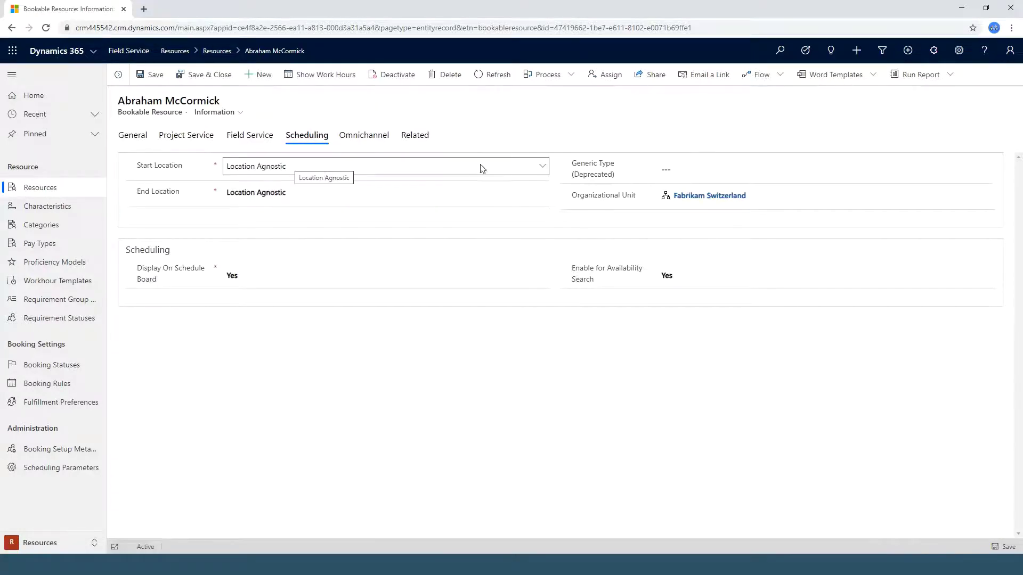
pyautogui.click(545, 169)
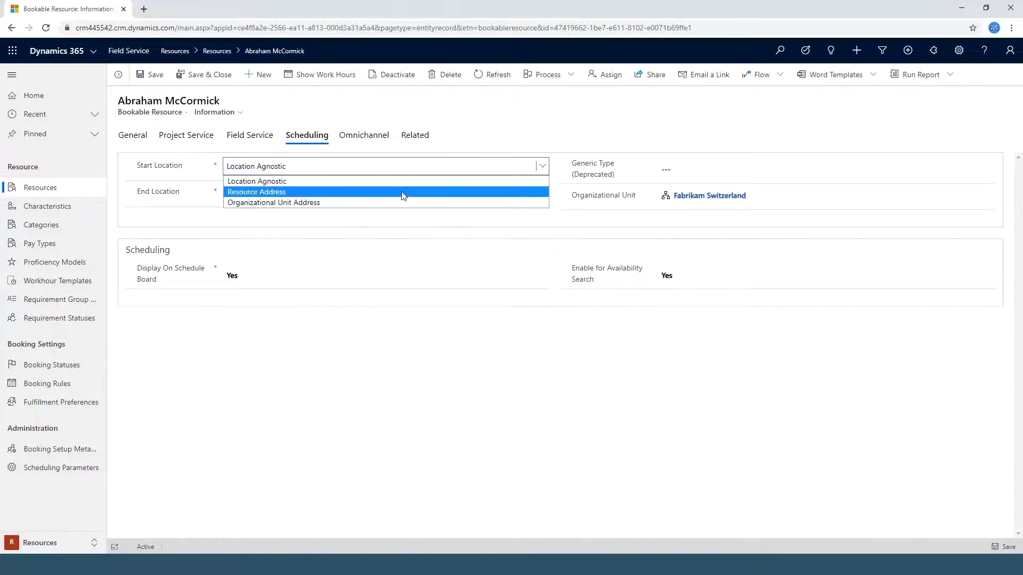
pyautogui.click(405, 223)
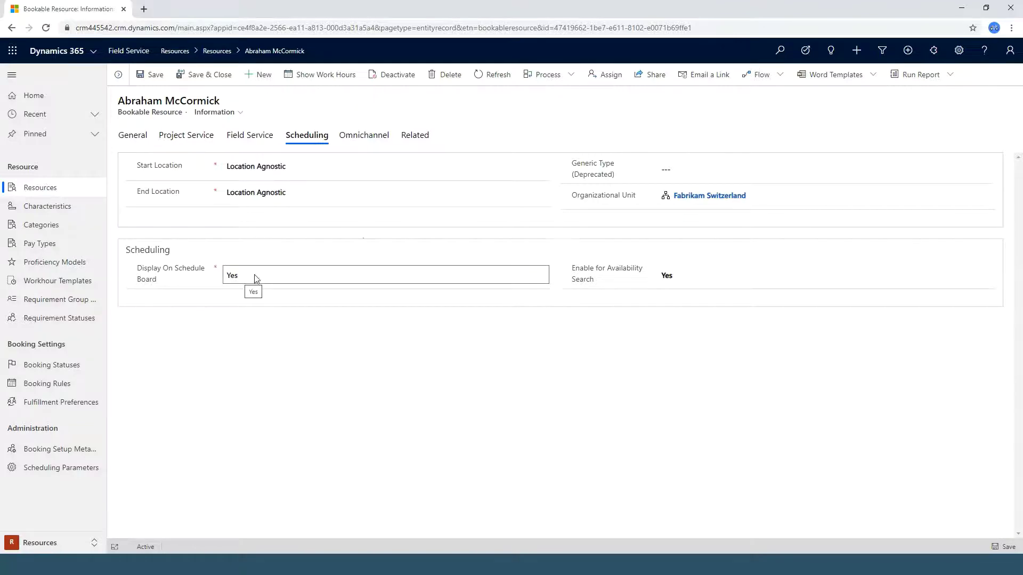
pyautogui.click(133, 139)
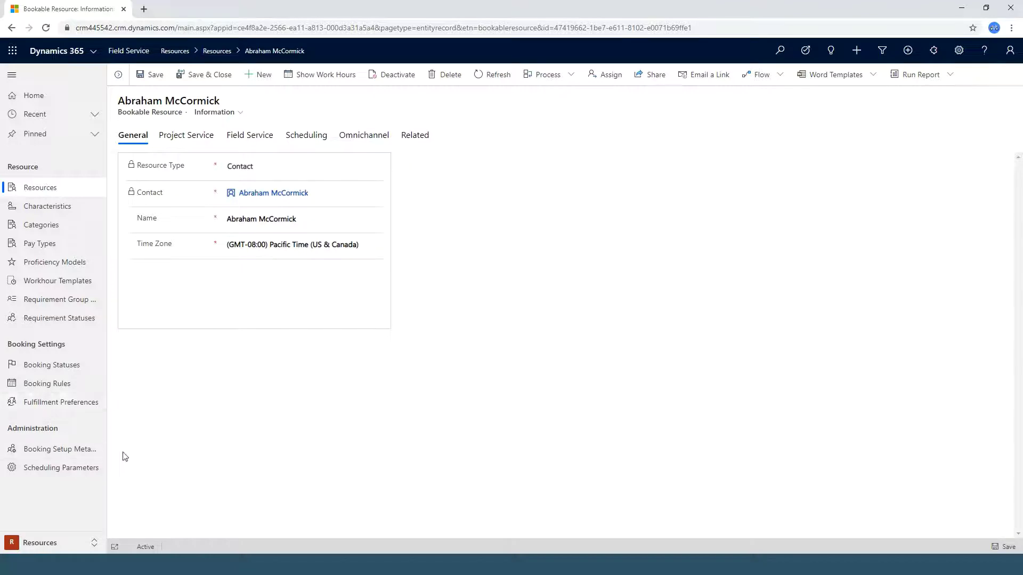
# Open the Resource Scheduling parameters and examine the default radius unit and the geo data settings.
pyautogui.click(74, 473)
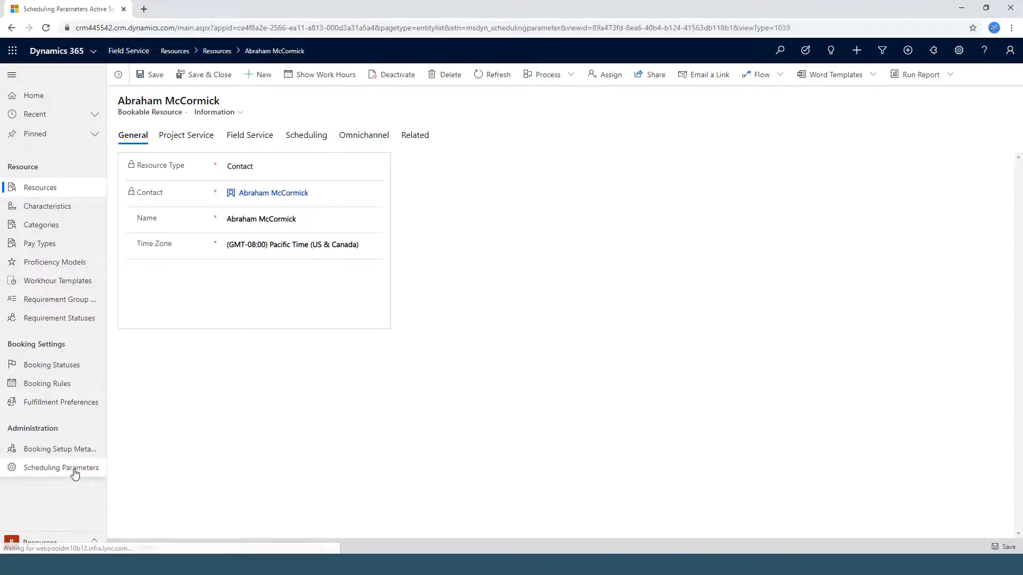
pyautogui.click(184, 150)
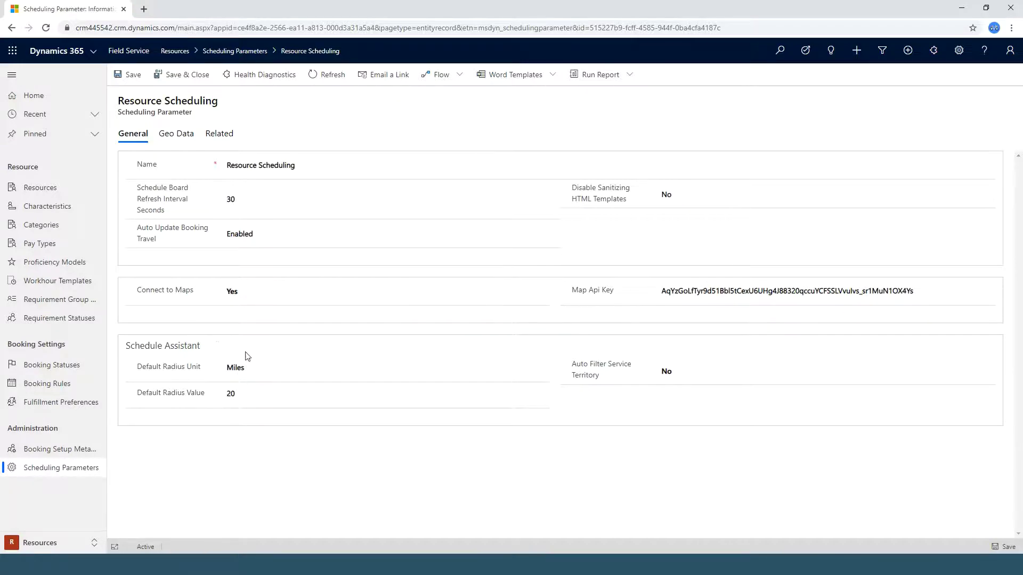
pyautogui.click(262, 373)
pyautogui.click(261, 371)
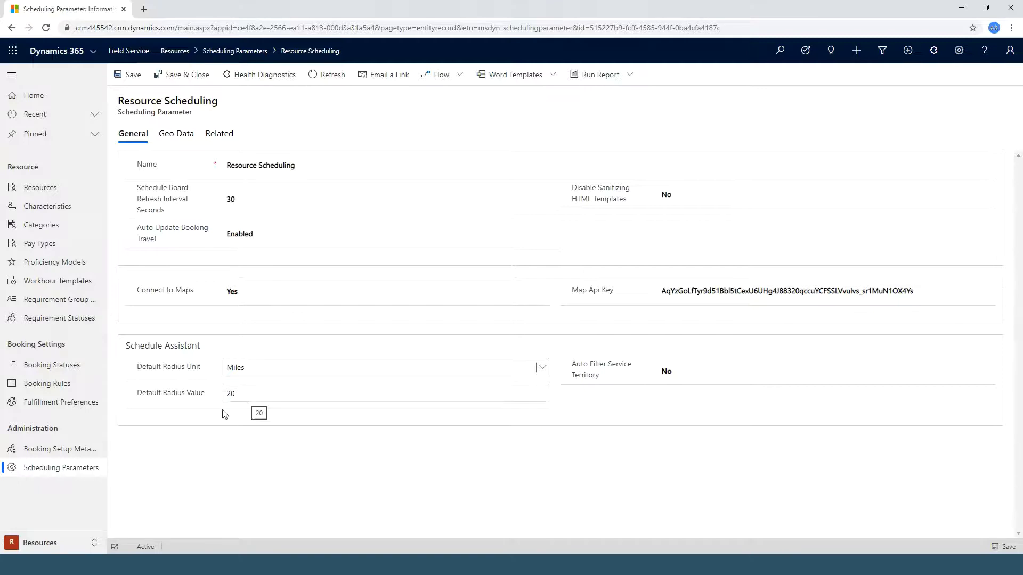
pyautogui.click(175, 135)
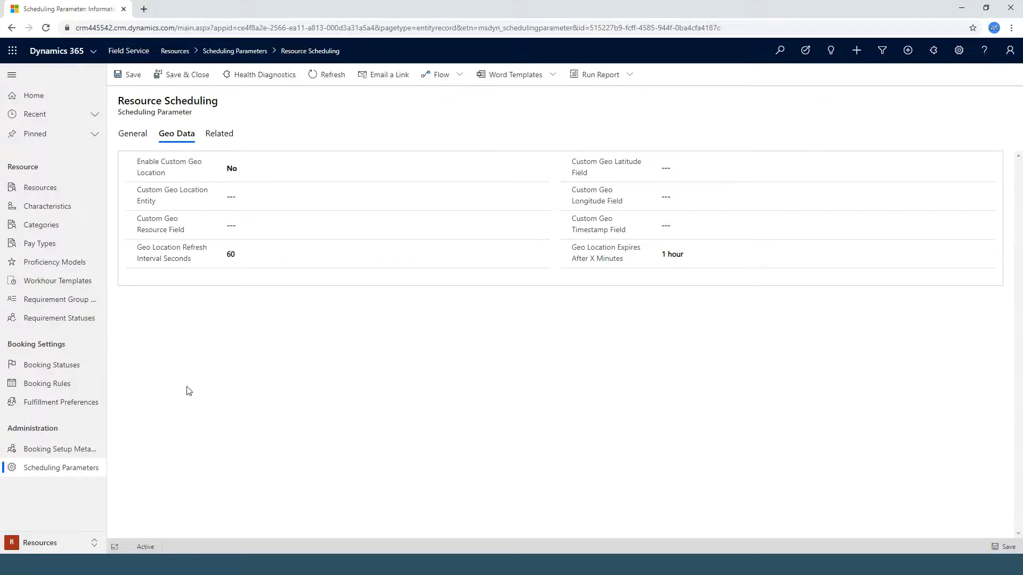
# Change to the Settings area and open the Field Service settings record.
pyautogui.click(94, 543)
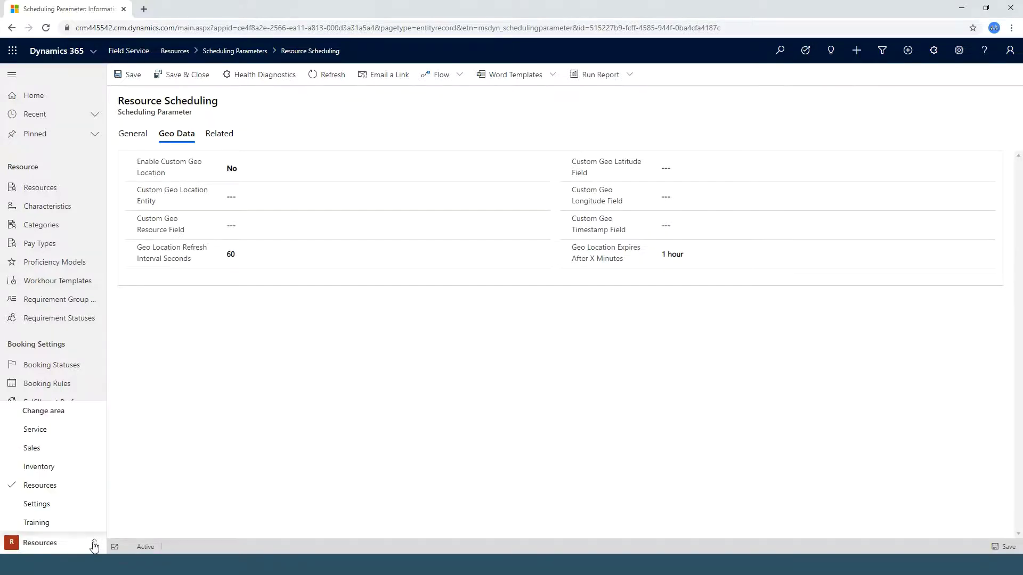
pyautogui.click(67, 507)
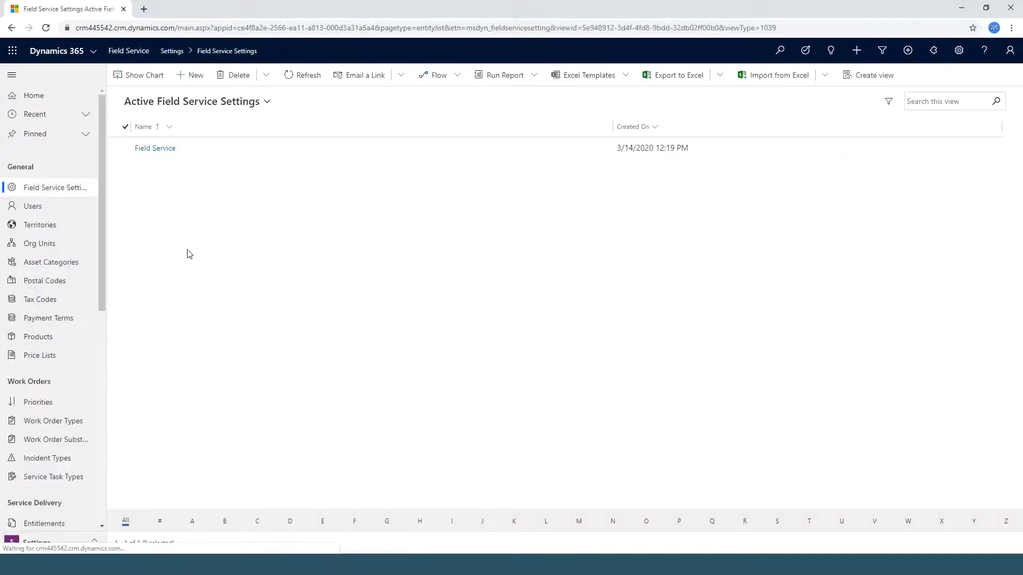
pyautogui.click(159, 148)
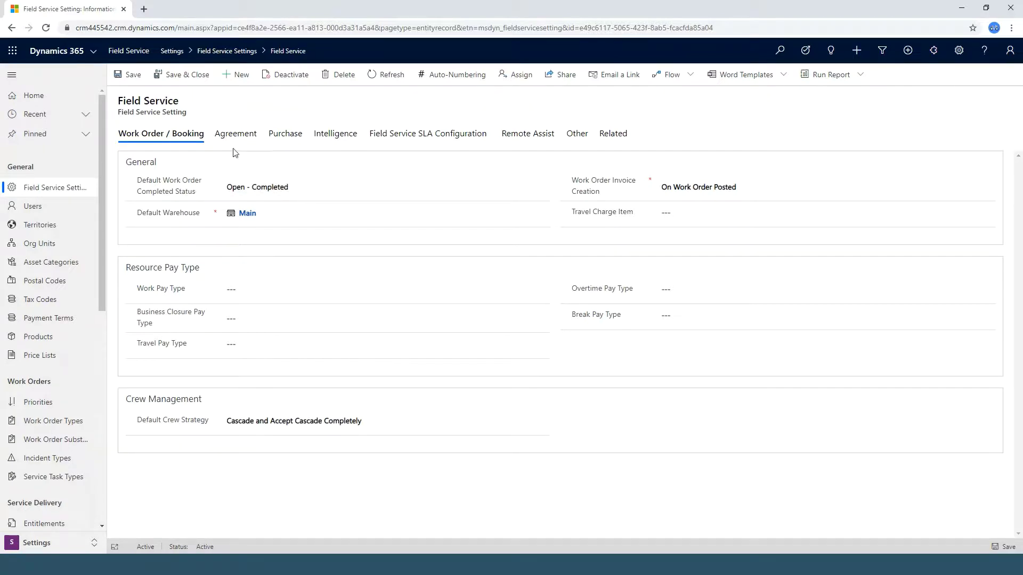
# Review the agreement, purchase, intelligence, SLA configuration, Remote Assist and other field service settings, and look over further settings categories.
pyautogui.click(247, 136)
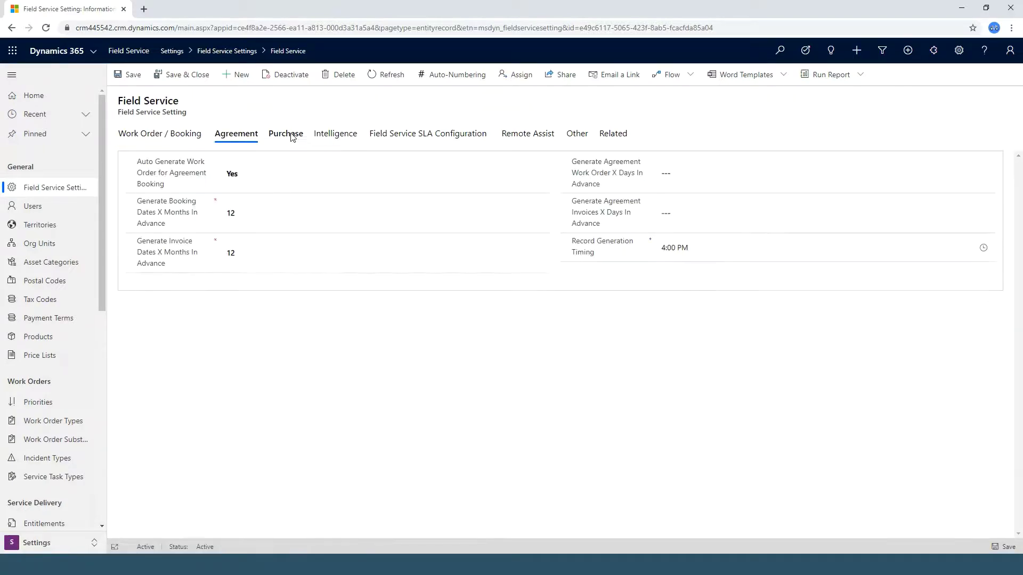
pyautogui.click(294, 136)
pyautogui.click(338, 137)
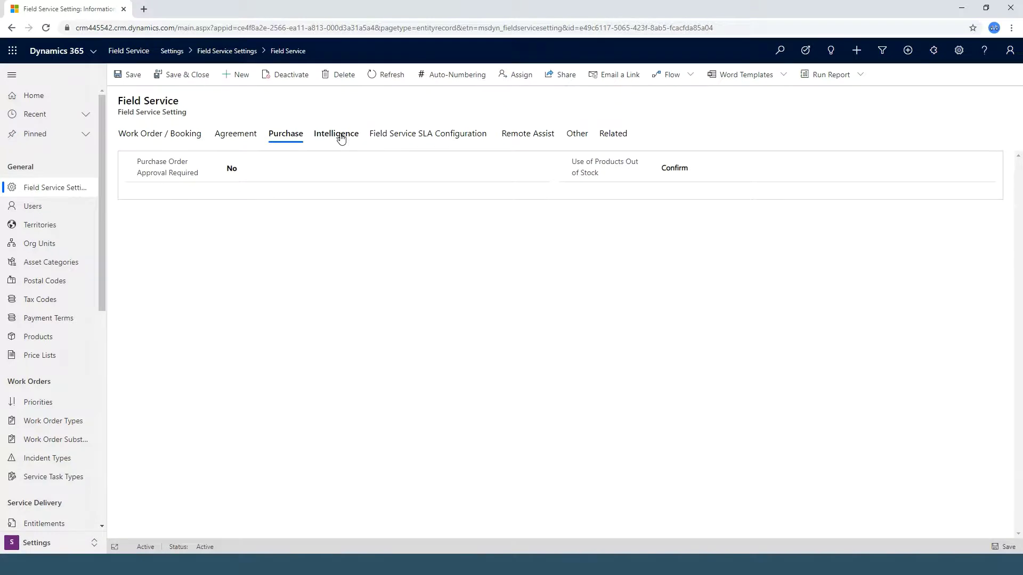
pyautogui.click(455, 138)
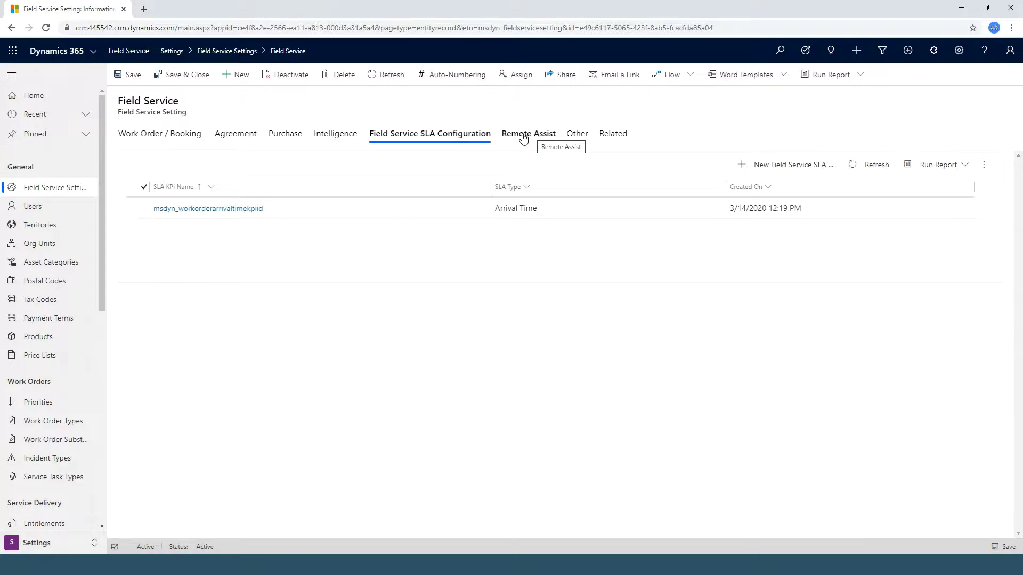
pyautogui.click(524, 138)
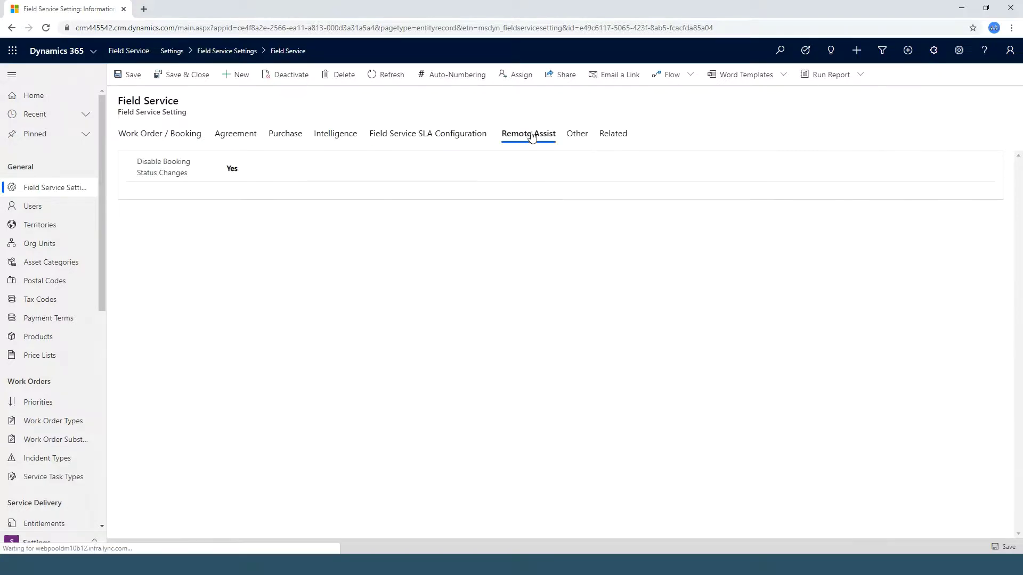
pyautogui.click(577, 137)
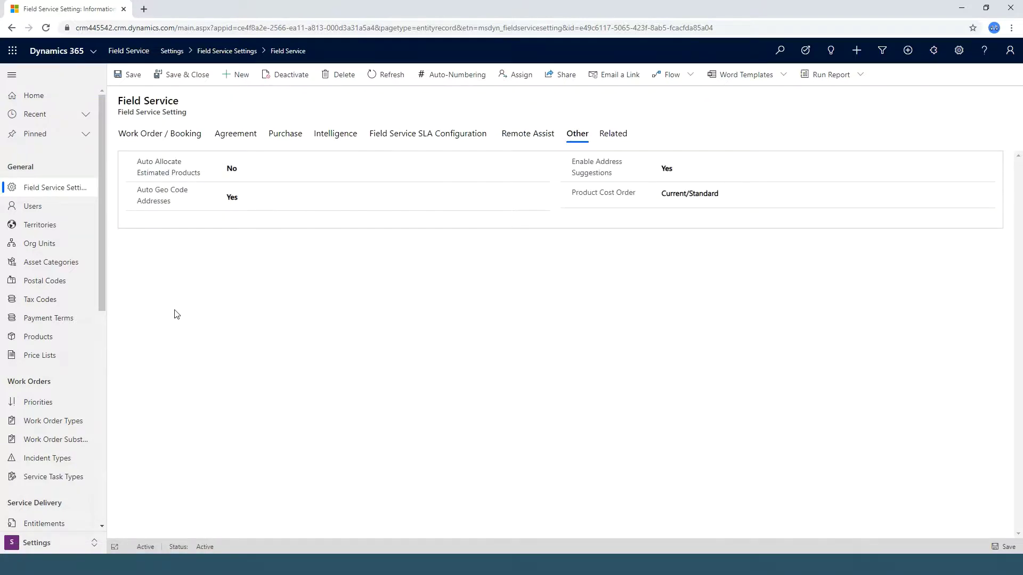
pyautogui.moveTo(101, 280); pyautogui.dragTo(101, 310)
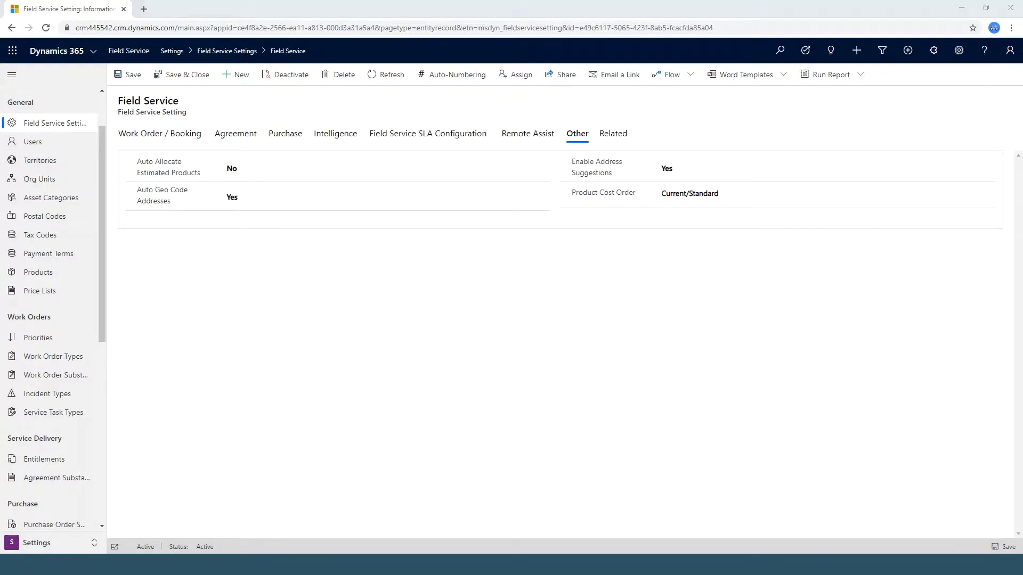
# Switch to the Field Service Mobile app, position its window over the browser and return from the accounts list to the home screen.
pyautogui.moveTo(497, 53); pyautogui.dragTo(483, 65)
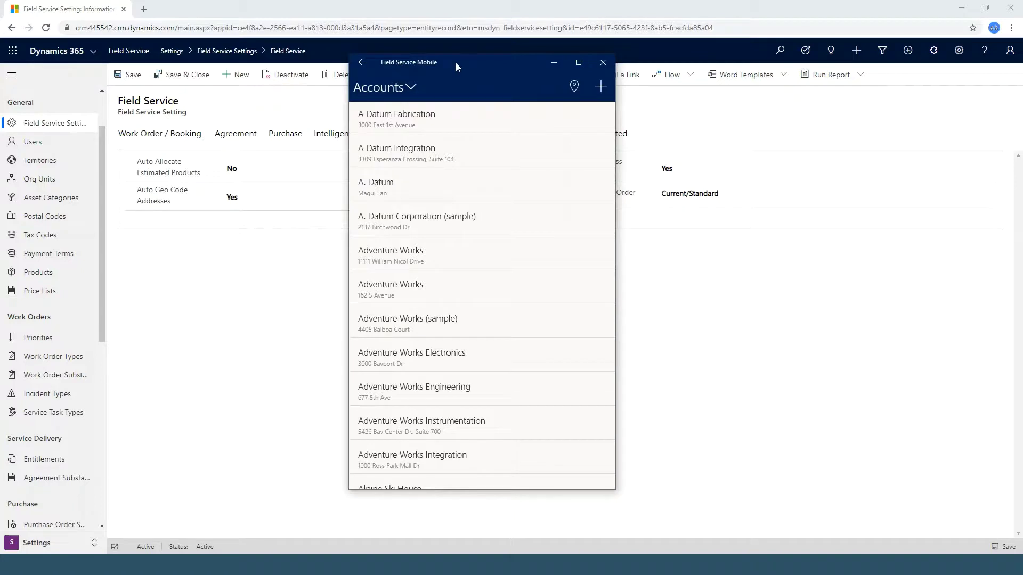
pyautogui.moveTo(455, 61); pyautogui.dragTo(461, 66)
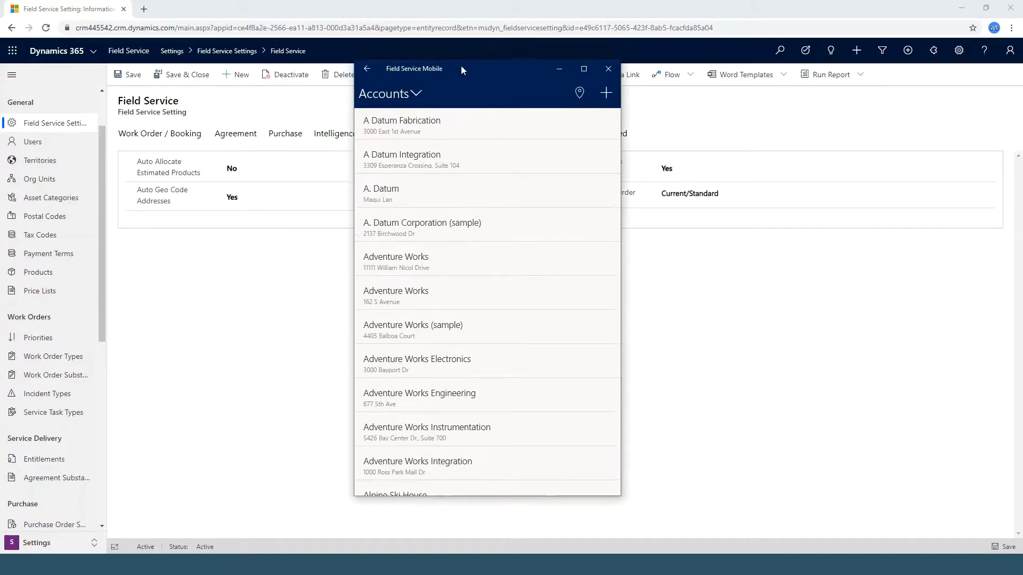
pyautogui.click(367, 69)
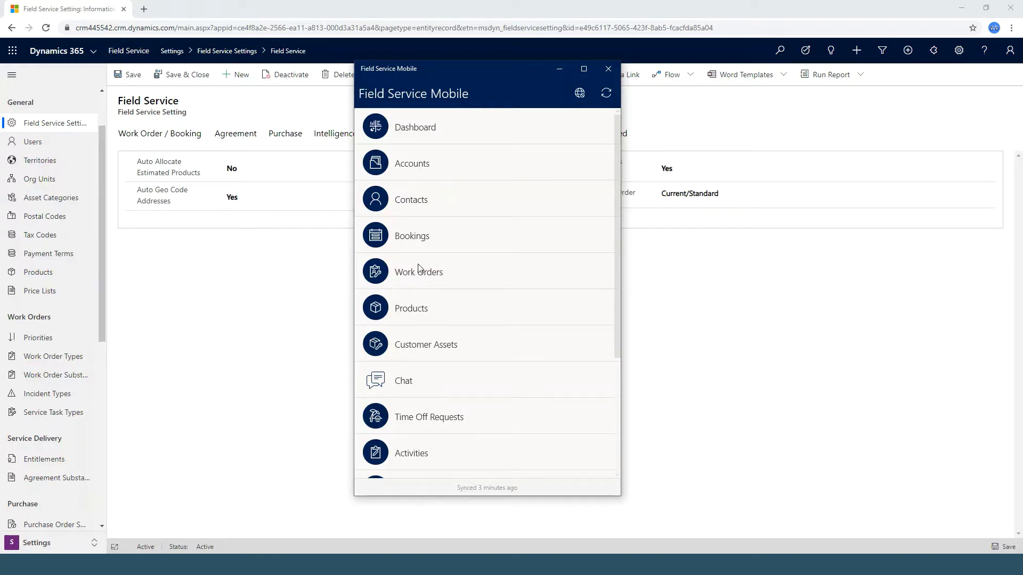
# Open the mobile app's accounts list, look through the accounts and return to the home screen.
pyautogui.click(424, 169)
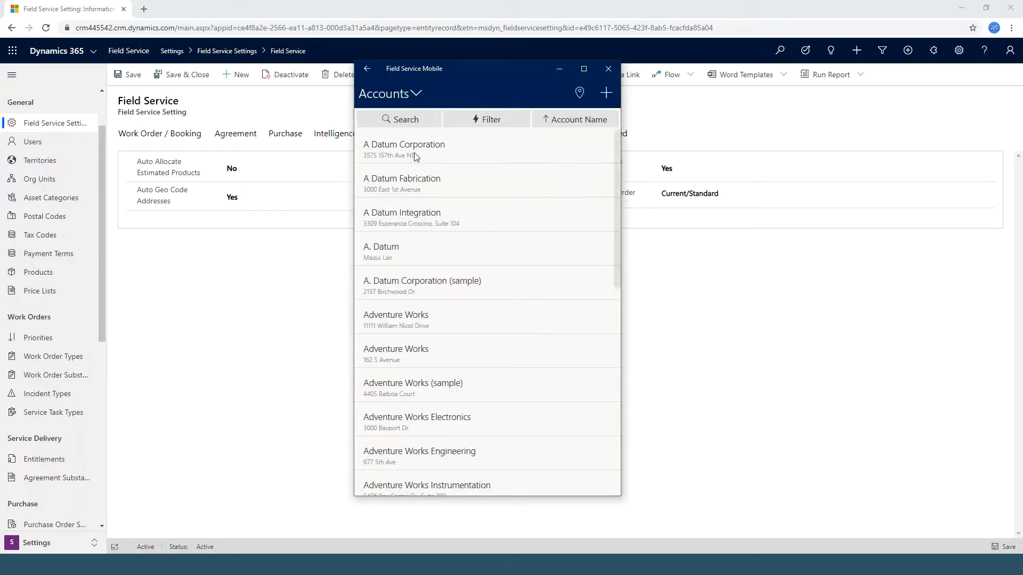
pyautogui.scroll(-2, 424, 270)
pyautogui.scroll(2, 420, 213)
pyautogui.click(369, 69)
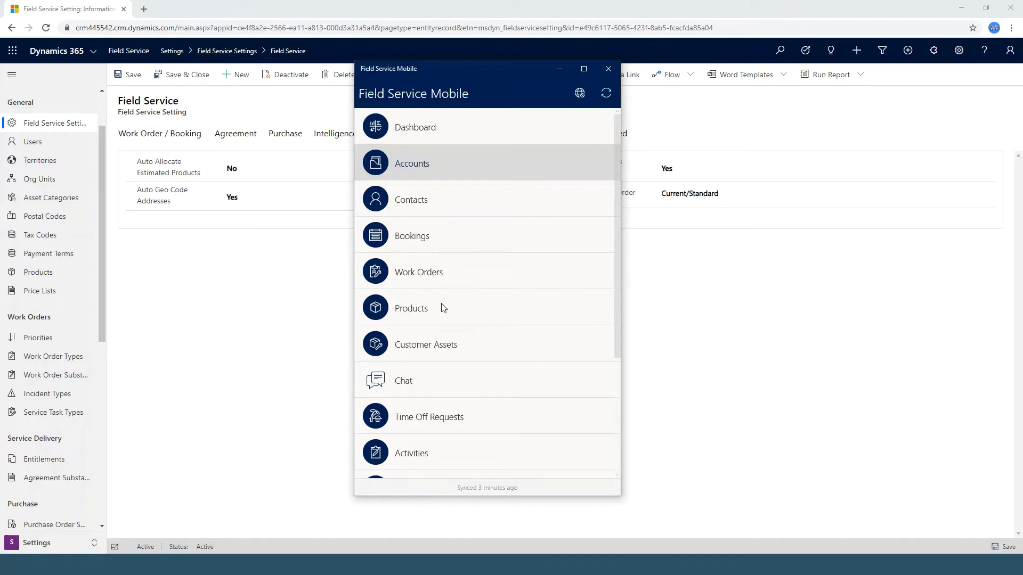
# View the mobile app's work orders list, then return home and look over the remaining available areas.
pyautogui.click(451, 275)
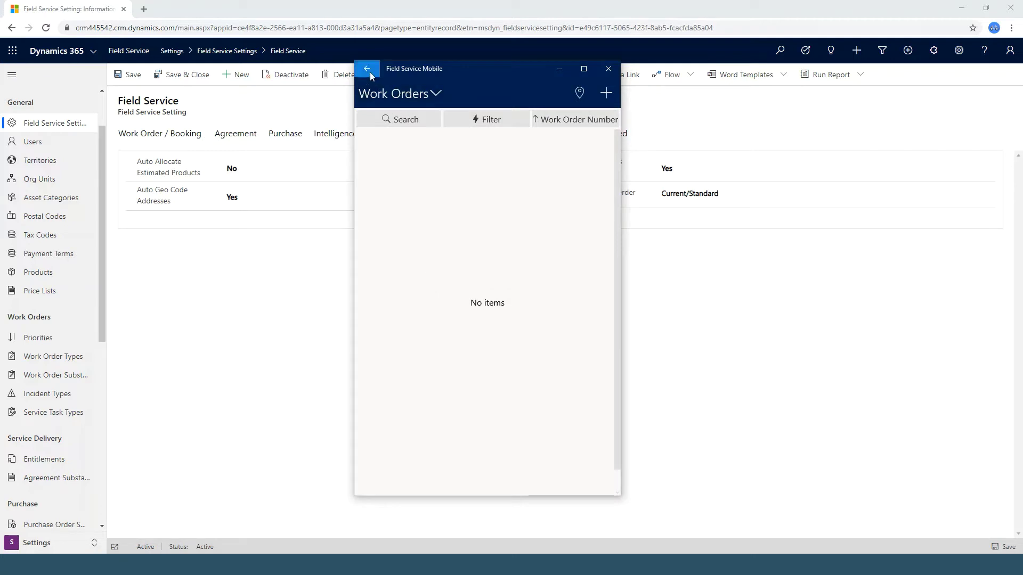
pyautogui.click(368, 70)
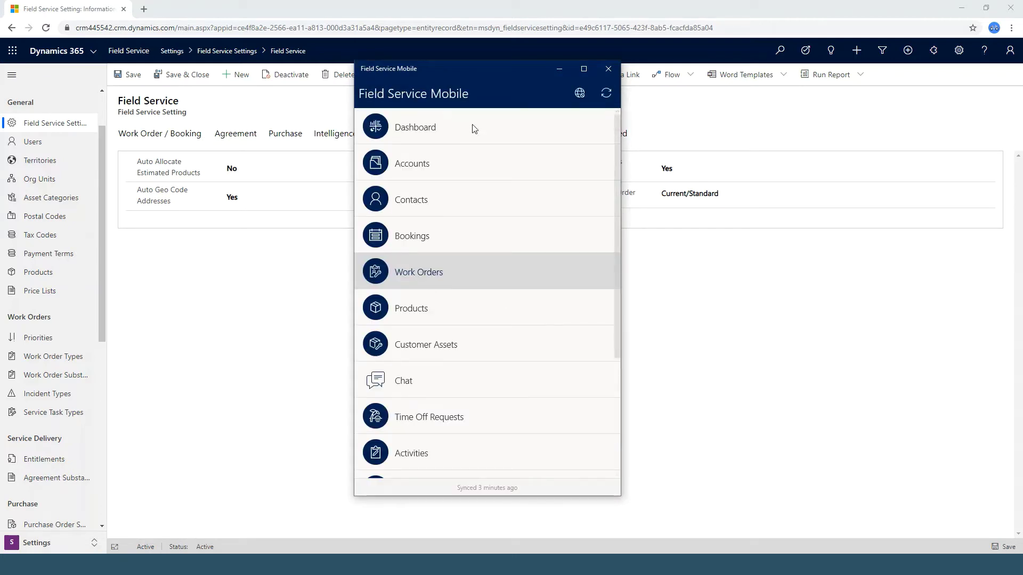
pyautogui.scroll(-3, 466, 247)
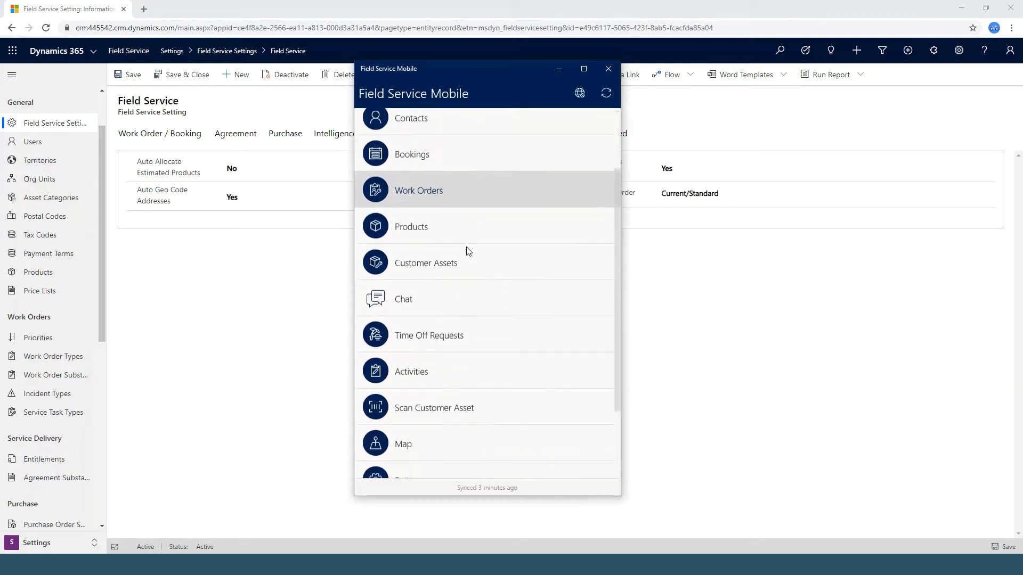
pyautogui.scroll(4, 466, 264)
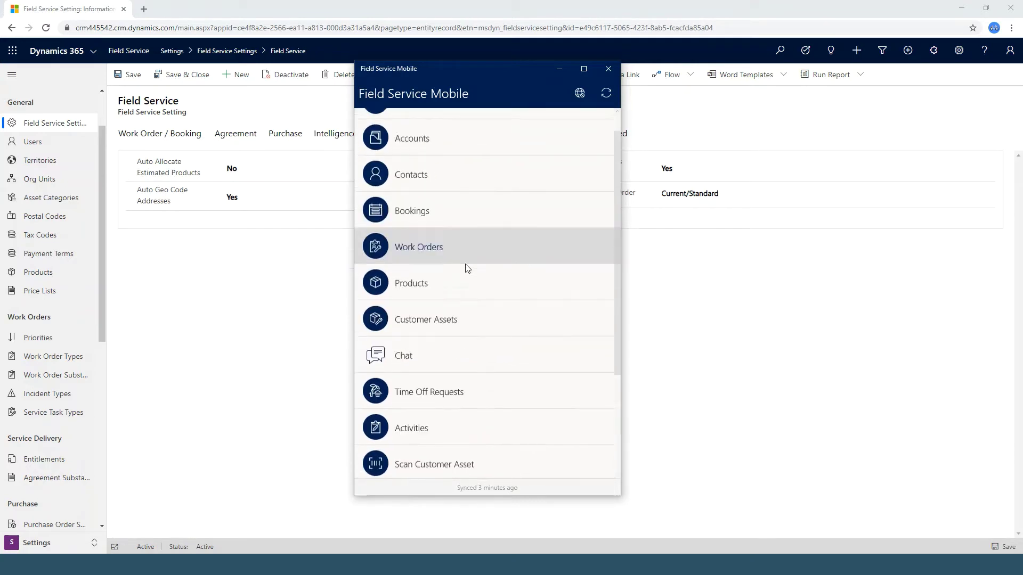